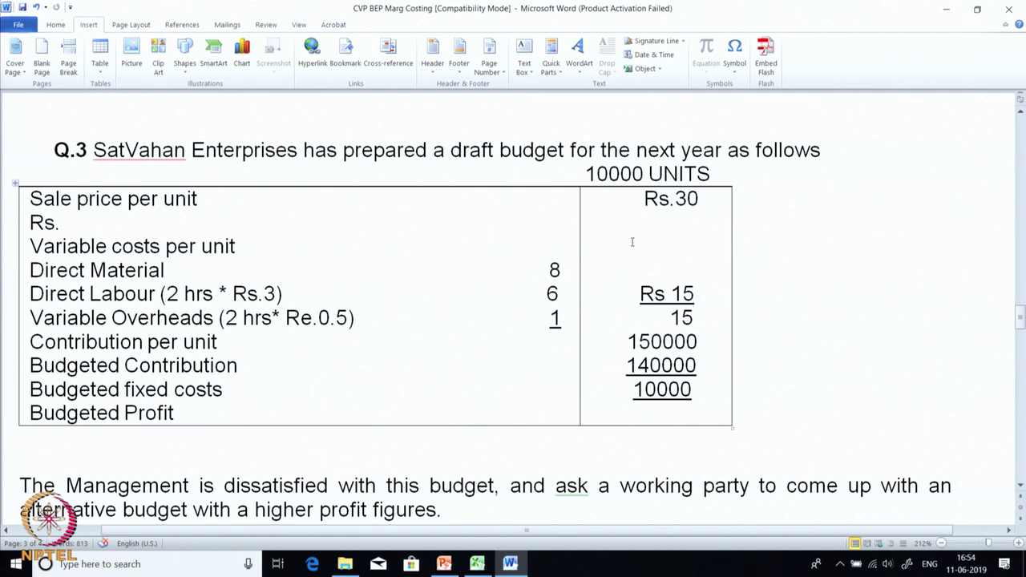
{"action": "scroll", "coordinate": [632, 241], "scroll_direction": "down", "scroll_amount": 1}
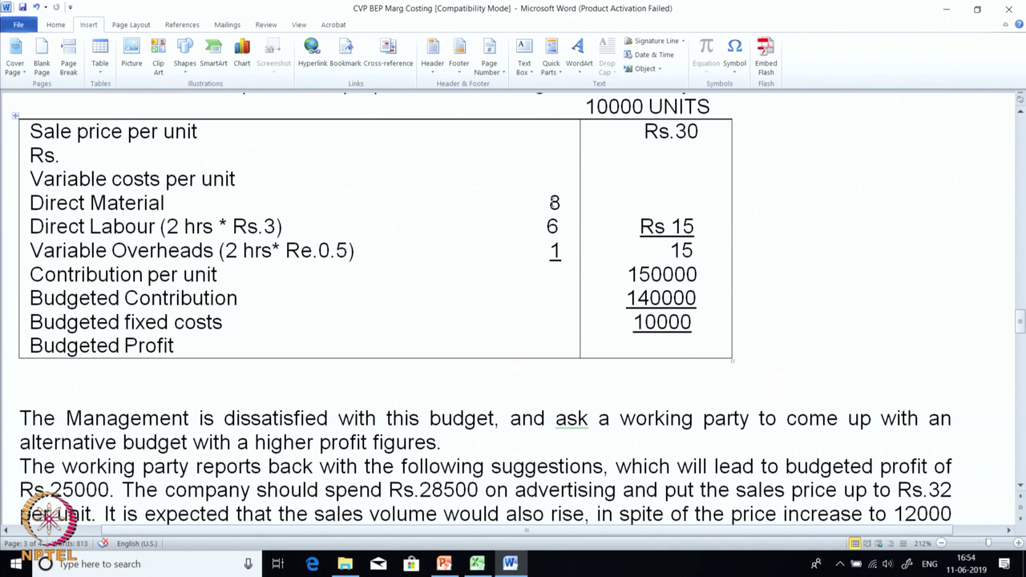
{"action": "left_click", "coordinate": [550, 202]}
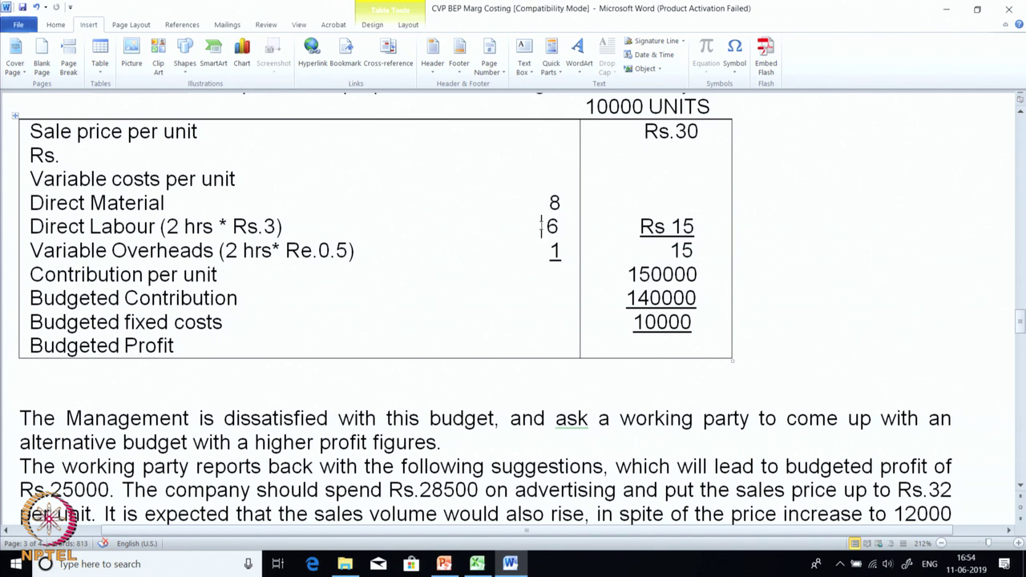
{"action": "left_click", "coordinate": [559, 276]}
{"action": "left_click", "coordinate": [554, 252]}
Step: Move the right-column figures down one row, then check that 15, 150000 and 140000 align with their rows
{"action": "key", "text": "Return"}
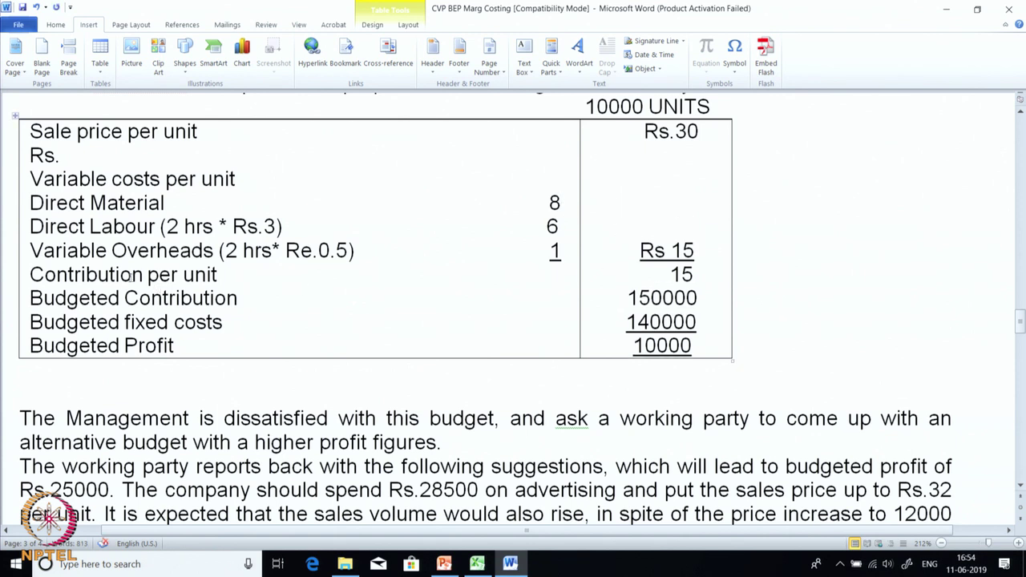
{"action": "left_click", "coordinate": [664, 273]}
{"action": "left_click", "coordinate": [633, 107]}
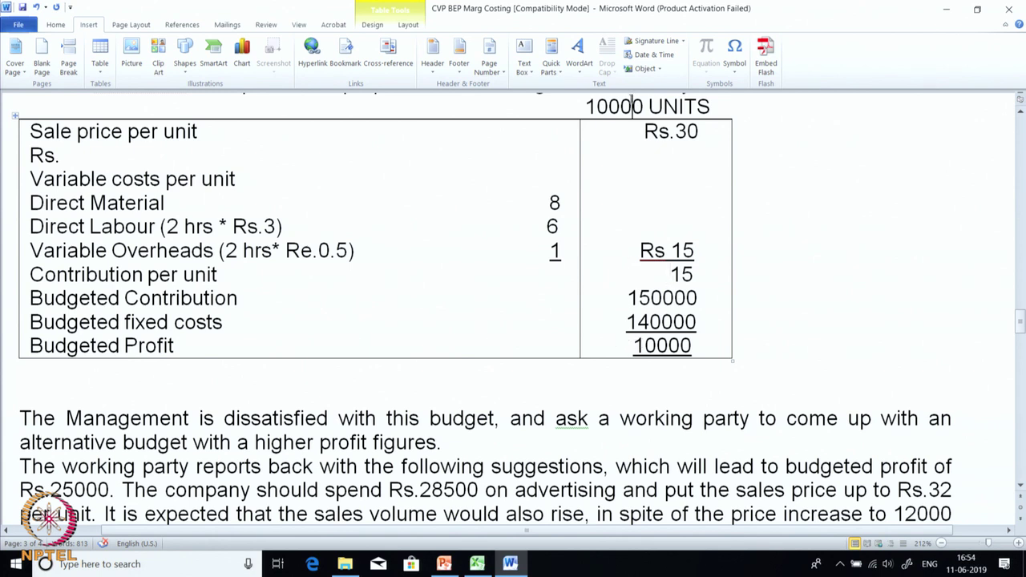
{"action": "left_click", "coordinate": [670, 275]}
{"action": "left_click", "coordinate": [663, 298]}
{"action": "left_click", "coordinate": [626, 322]}
Step: Read the Management and working-party paragraphs and the Q.4 heading, rechecking the Rs.30 sale price
{"action": "scroll", "coordinate": [627, 326], "scroll_direction": "down", "scroll_amount": 1}
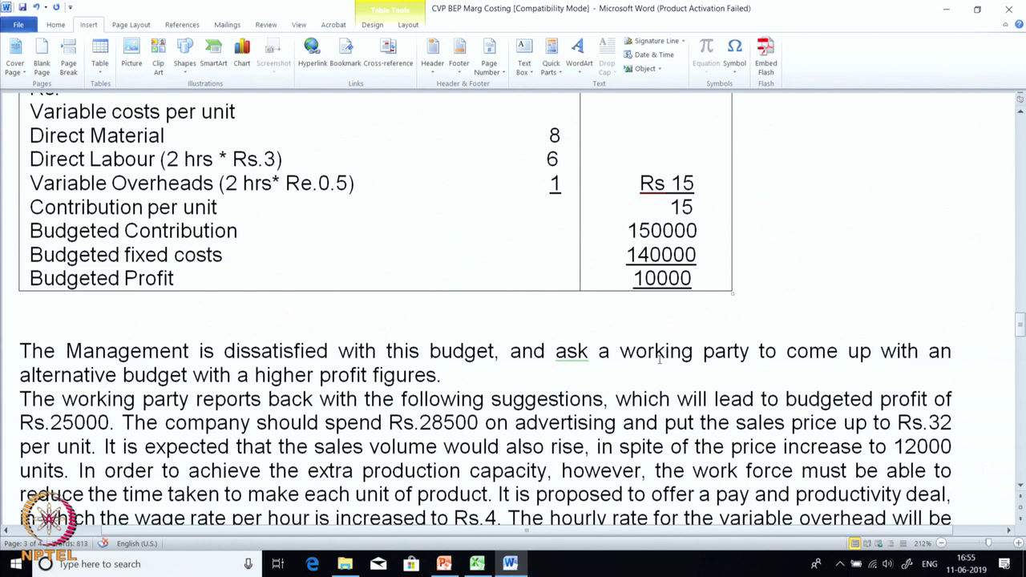
{"action": "scroll", "coordinate": [658, 360], "scroll_direction": "down", "scroll_amount": 3}
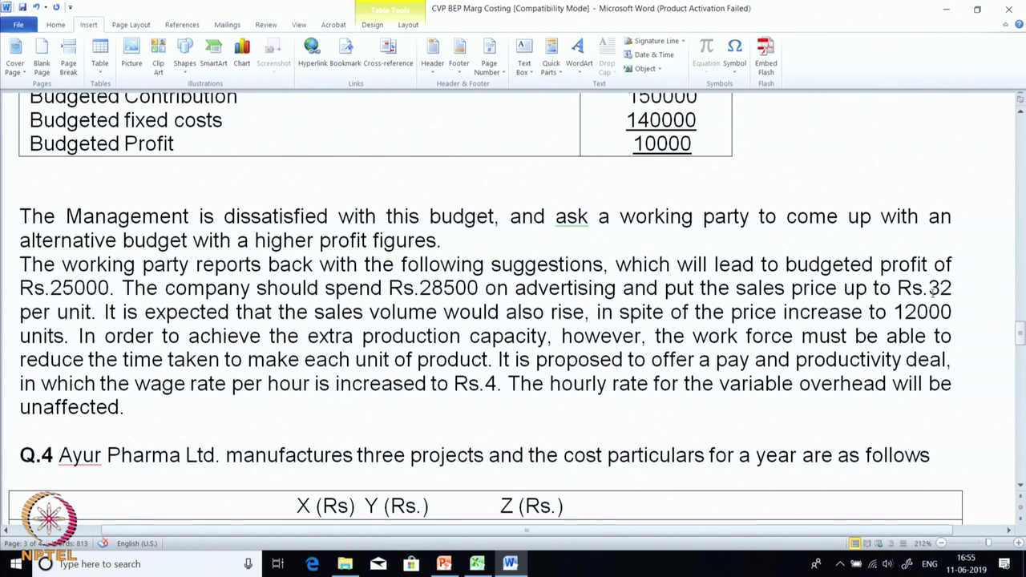
{"action": "scroll", "coordinate": [933, 289], "scroll_direction": "up", "scroll_amount": 5}
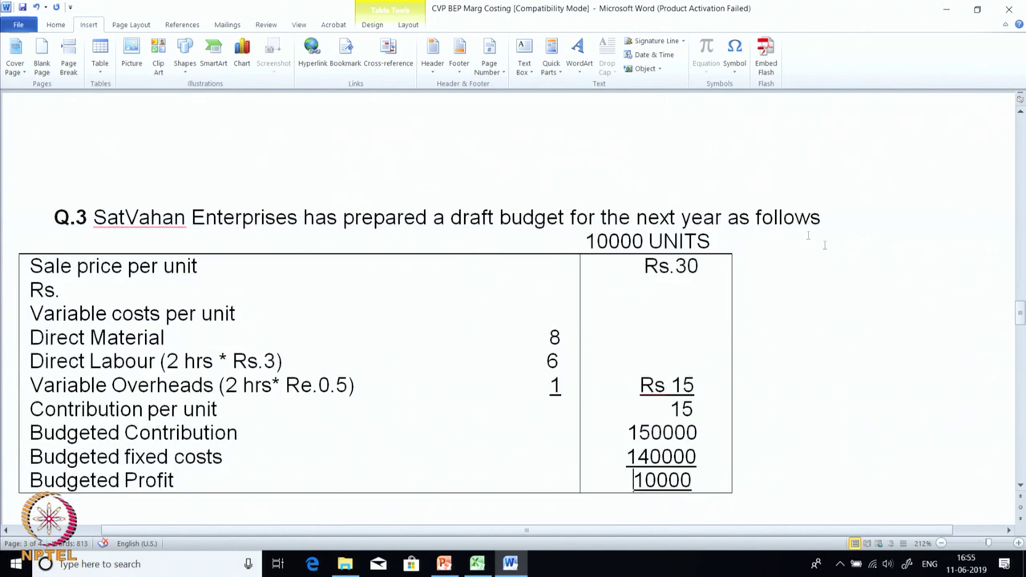
{"action": "left_click", "coordinate": [670, 266]}
{"action": "scroll", "coordinate": [843, 366], "scroll_direction": "down", "scroll_amount": 7}
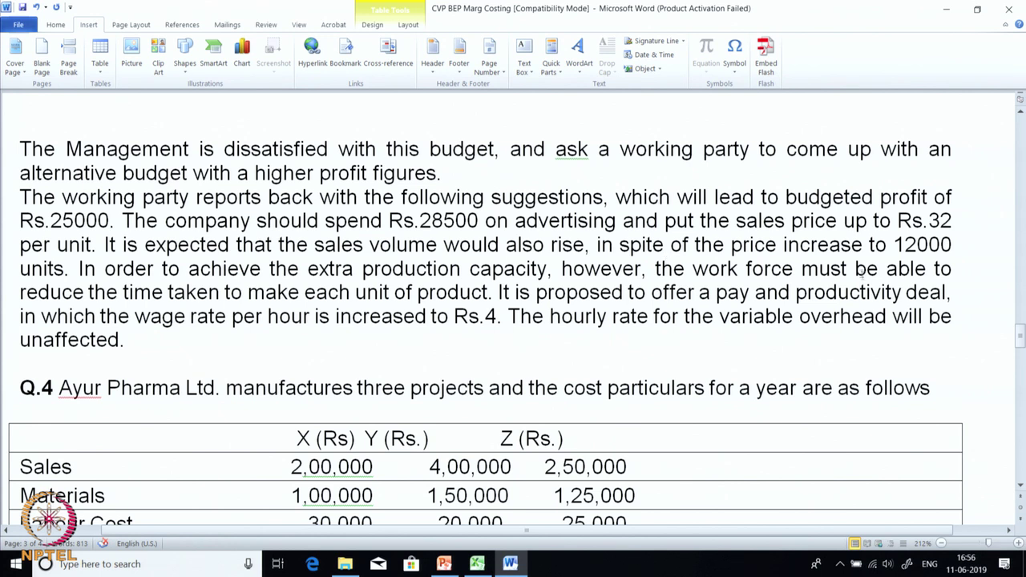
{"action": "scroll", "coordinate": [721, 266], "scroll_direction": "up", "scroll_amount": 5}
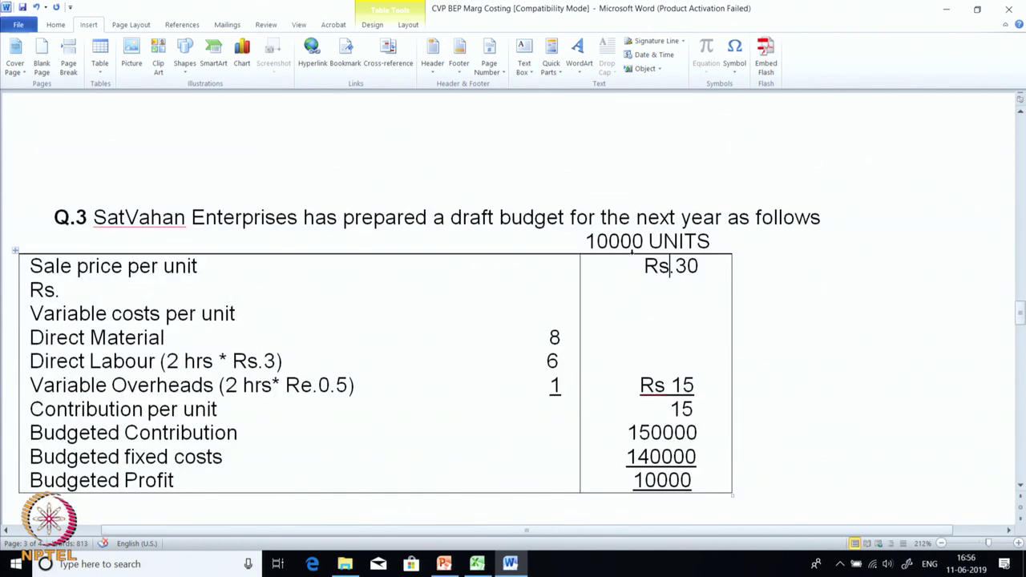
{"action": "left_click", "coordinate": [641, 252]}
{"action": "left_click", "coordinate": [622, 242]}
{"action": "scroll", "coordinate": [722, 272], "scroll_direction": "down", "scroll_amount": 11}
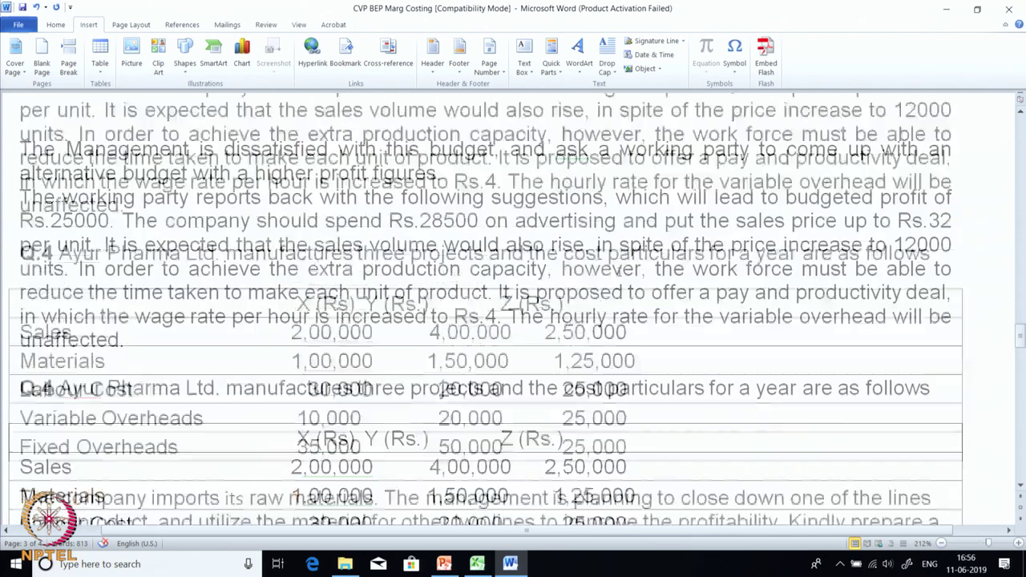
{"action": "scroll", "coordinate": [780, 283], "scroll_direction": "up", "scroll_amount": 4}
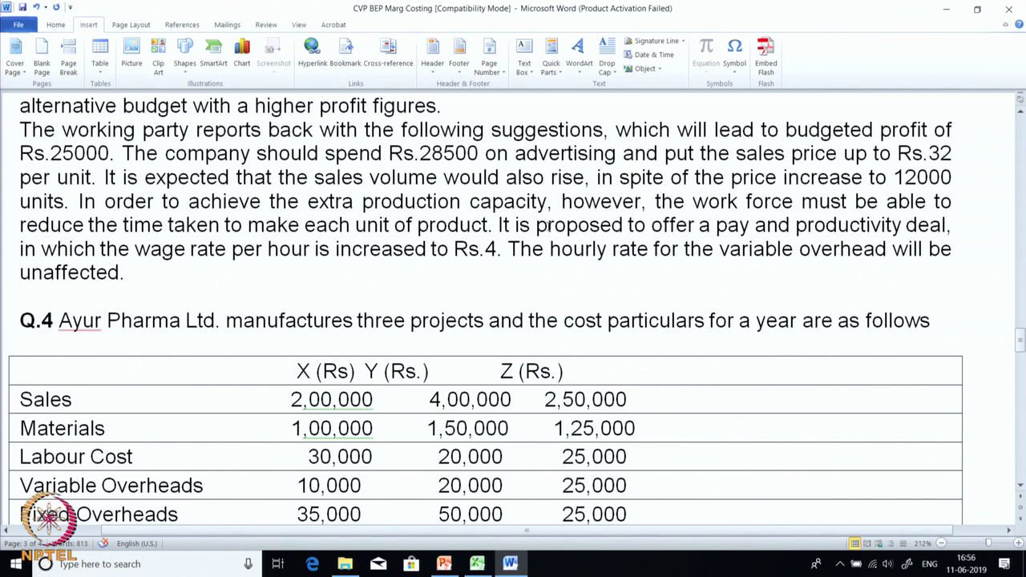
{"action": "scroll", "coordinate": [552, 226], "scroll_direction": "up", "scroll_amount": 5}
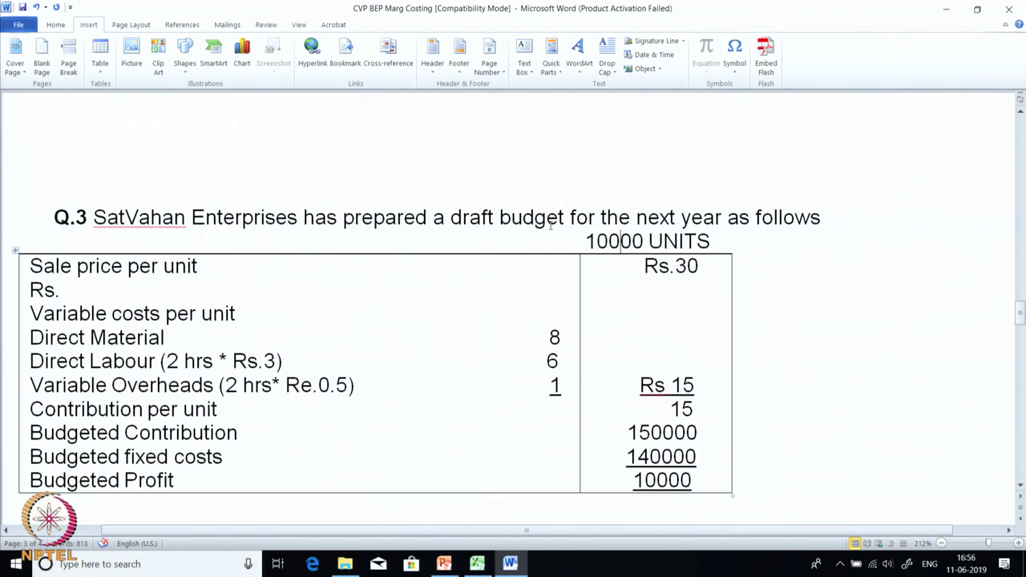
{"action": "scroll", "coordinate": [594, 233], "scroll_direction": "down", "scroll_amount": 5}
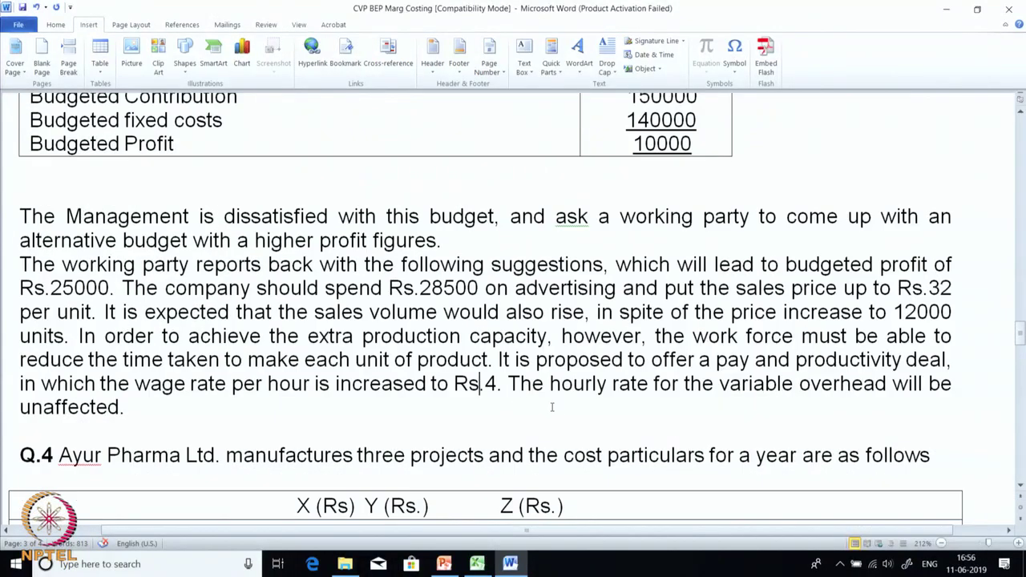
Step: Review the Direct Labour row's hours and Rs.3 labour rate in the Q.3 table
{"action": "scroll", "coordinate": [537, 407], "scroll_direction": "up", "scroll_amount": 4}
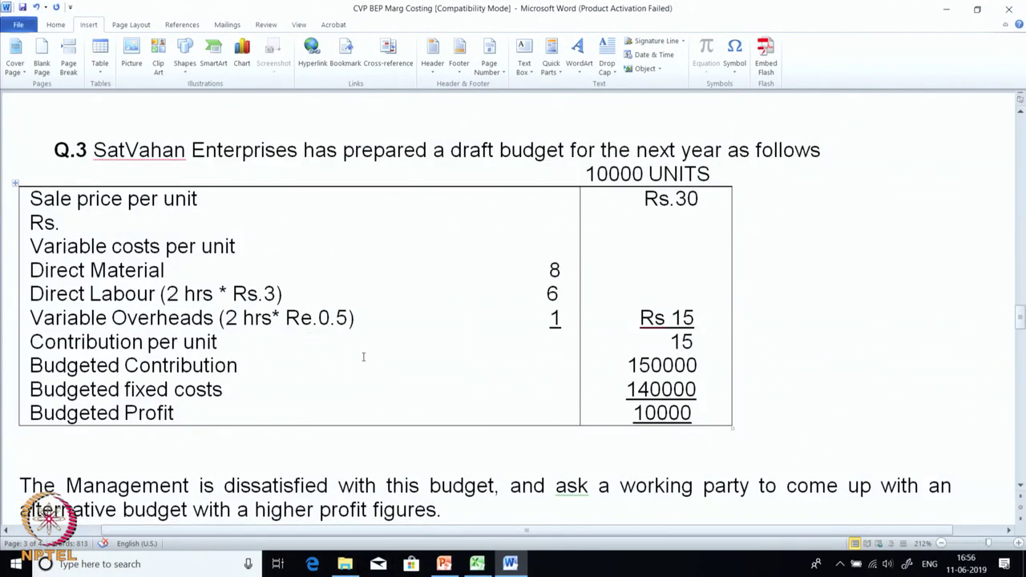
{"action": "left_click", "coordinate": [248, 294]}
{"action": "left_click", "coordinate": [168, 294]}
{"action": "left_click", "coordinate": [276, 294]}
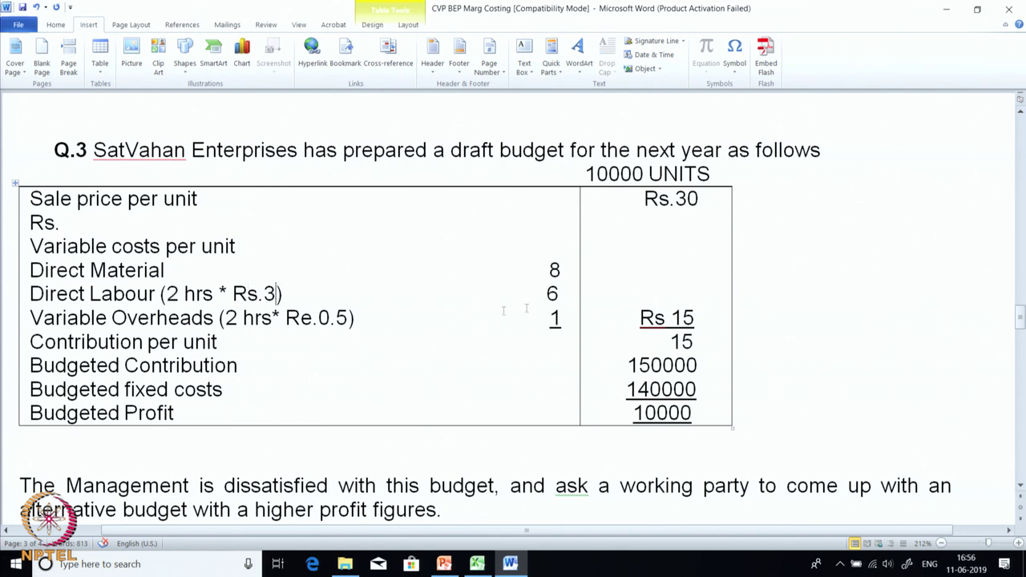
Step: Compare with the working party's new Rs.4 wage rate, then return to the Q.3 heading
{"action": "scroll", "coordinate": [502, 399], "scroll_direction": "down", "scroll_amount": 5}
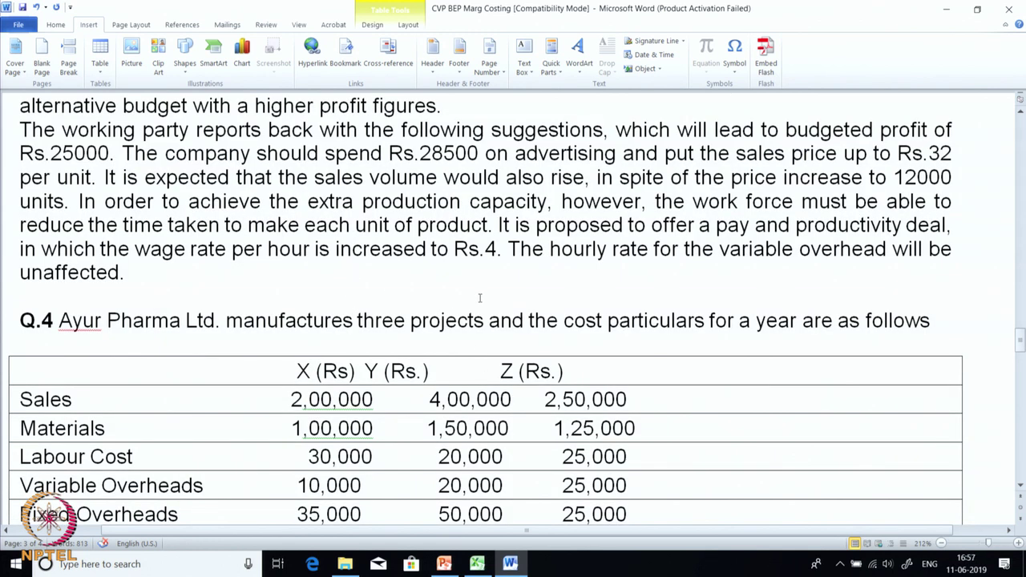
{"action": "left_click_drag", "start_coordinate": [479, 249], "coordinate": [485, 249]}
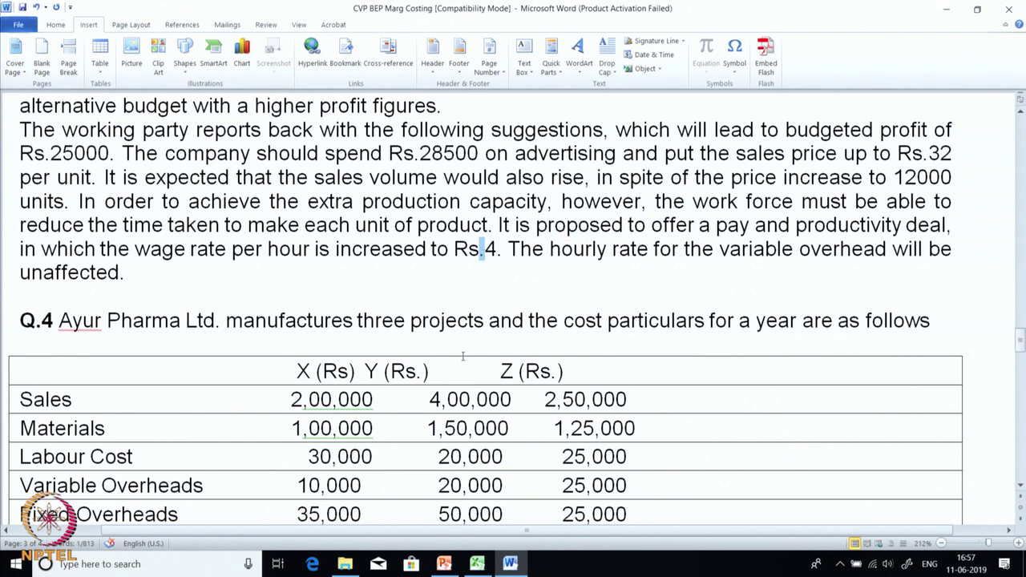
{"action": "left_click", "coordinate": [596, 250]}
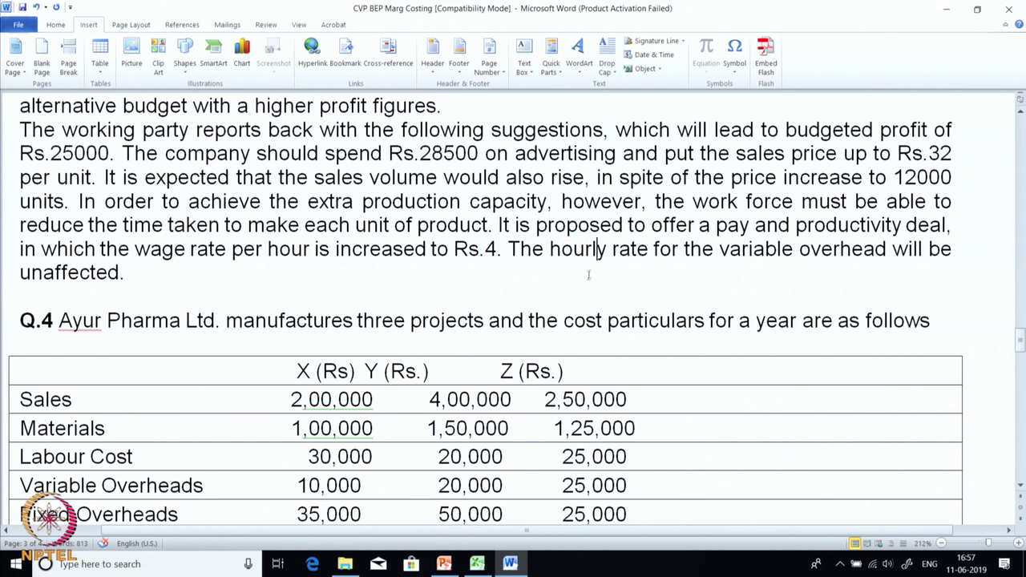
{"action": "scroll", "coordinate": [586, 279], "scroll_direction": "up", "scroll_amount": 5}
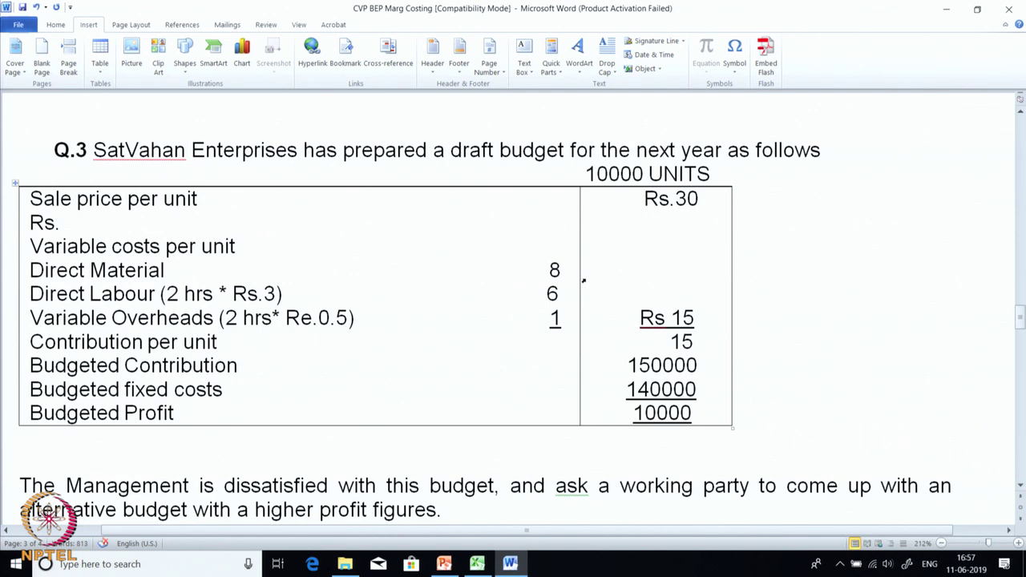
{"action": "scroll", "coordinate": [584, 281], "scroll_direction": "down", "scroll_amount": 3}
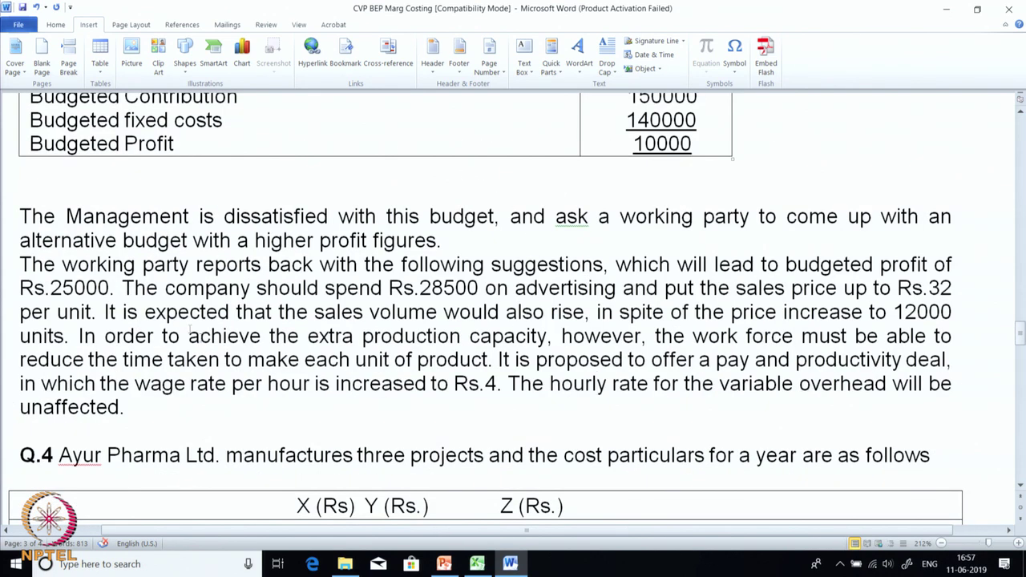
{"action": "scroll", "coordinate": [363, 226], "scroll_direction": "up", "scroll_amount": 3}
{"action": "scroll", "coordinate": [363, 226], "scroll_direction": "up", "scroll_amount": 1}
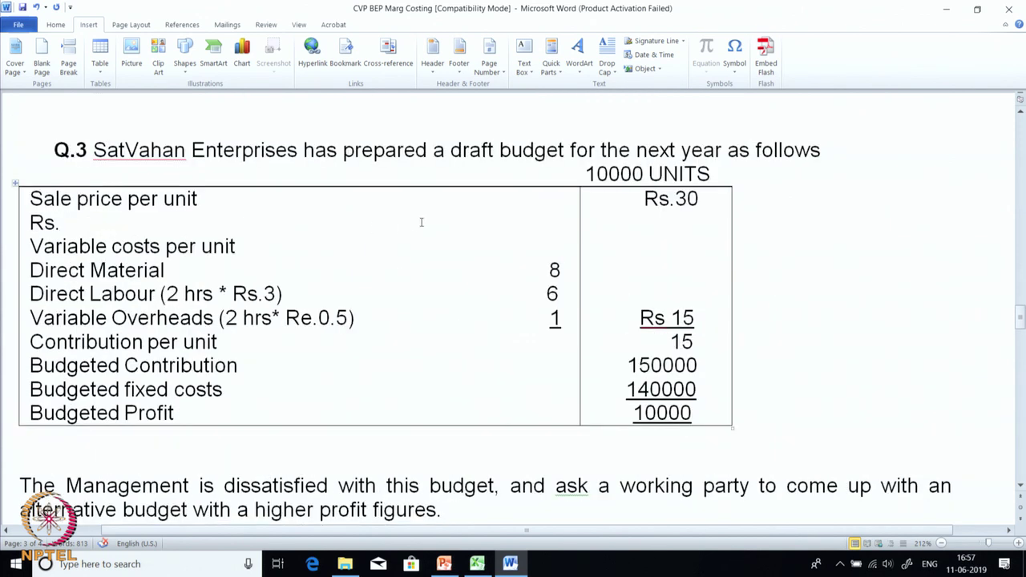